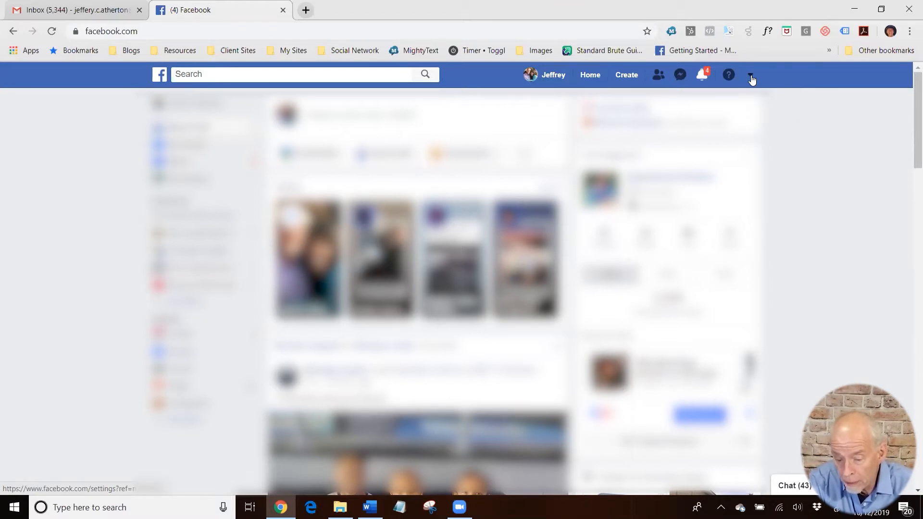
Step: Start creating a new Facebook Page of the Business or Brand type from the managed pages list
{"action": "left_click", "coordinate": [750, 77]}
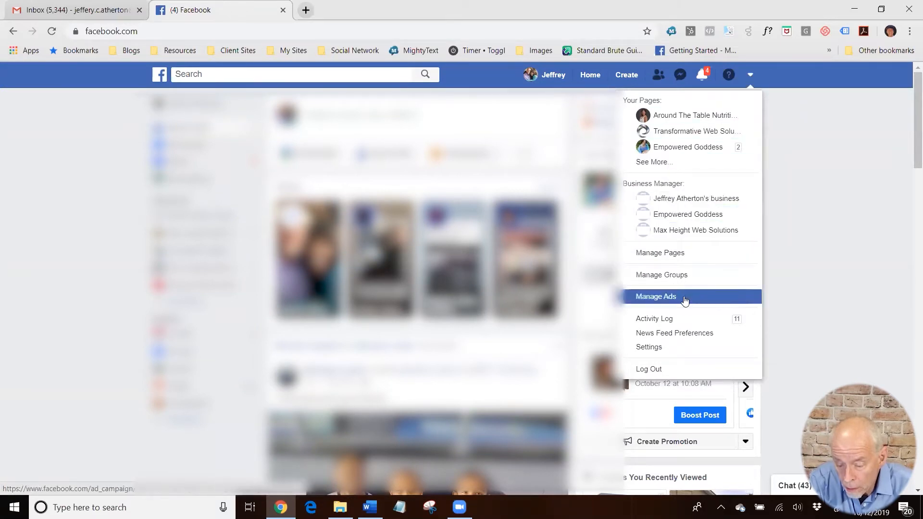
{"action": "left_click", "coordinate": [663, 254]}
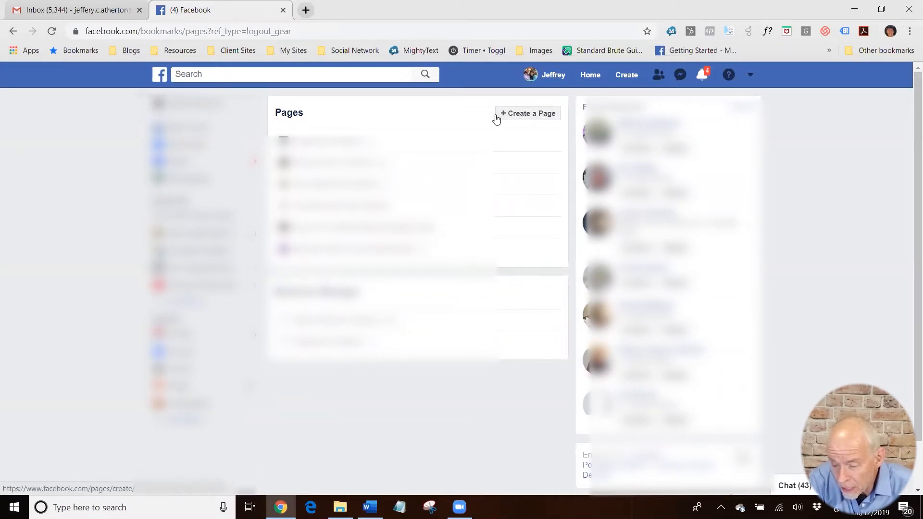
{"action": "left_click", "coordinate": [525, 115]}
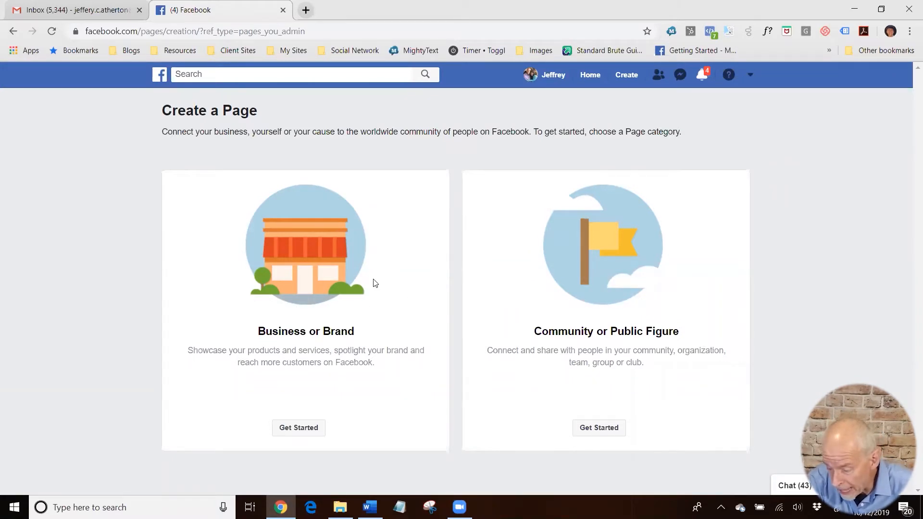
{"action": "left_click", "coordinate": [299, 428]}
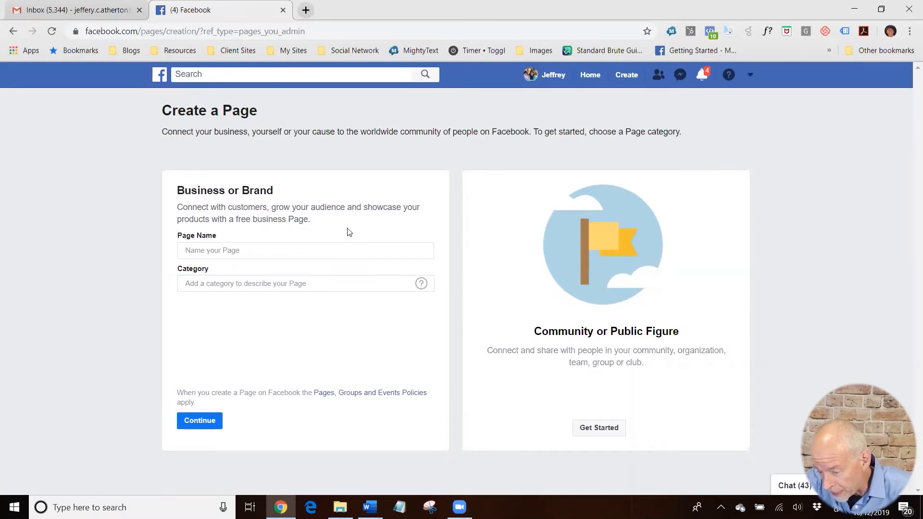
Step: Name the new page "My Business"
{"action": "left_click", "coordinate": [254, 251]}
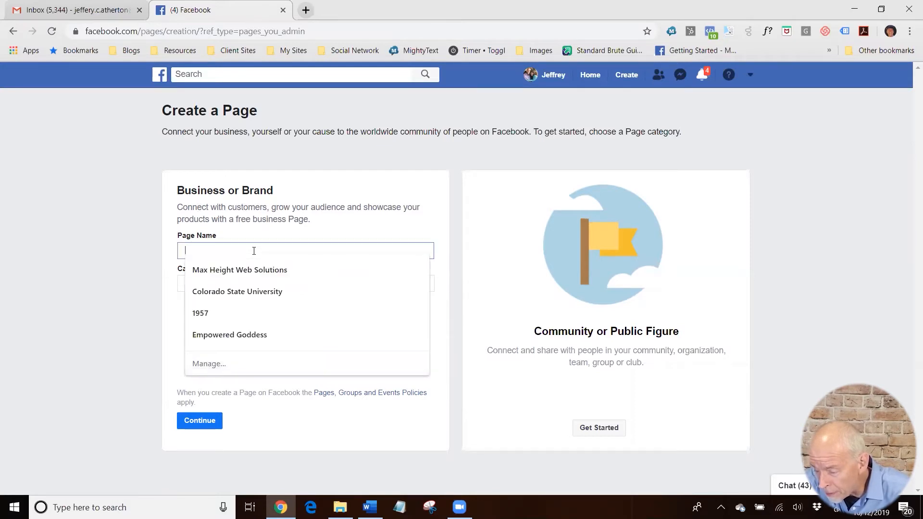
{"action": "left_click", "coordinate": [154, 246]}
{"action": "left_click", "coordinate": [200, 249]}
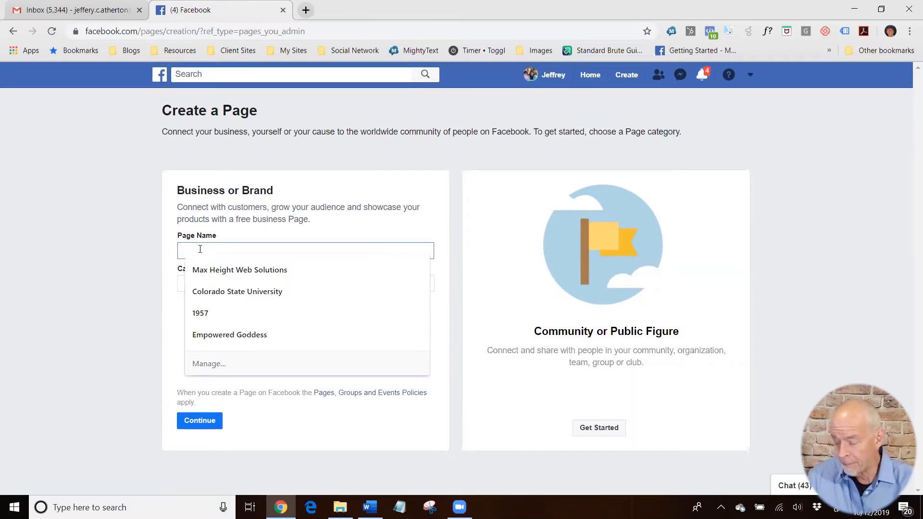
{"action": "type", "text": "My"}
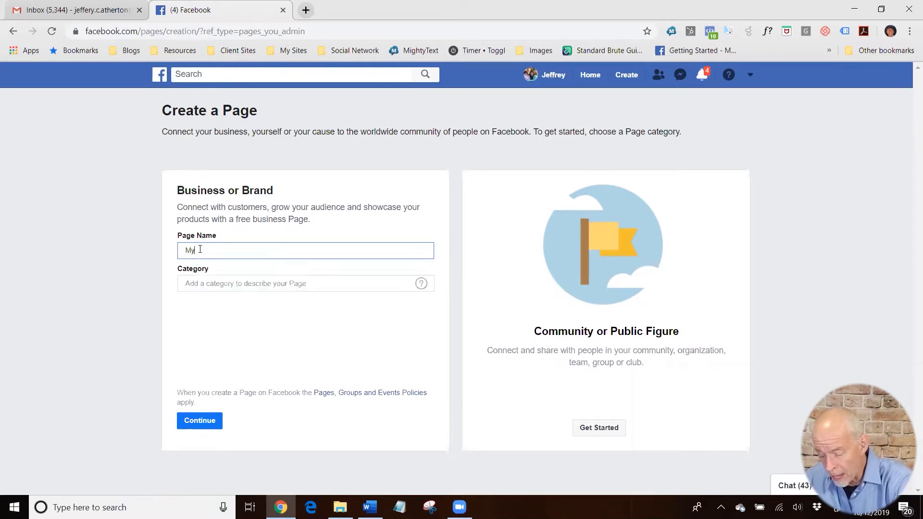
{"action": "type", "text": " Bus"}
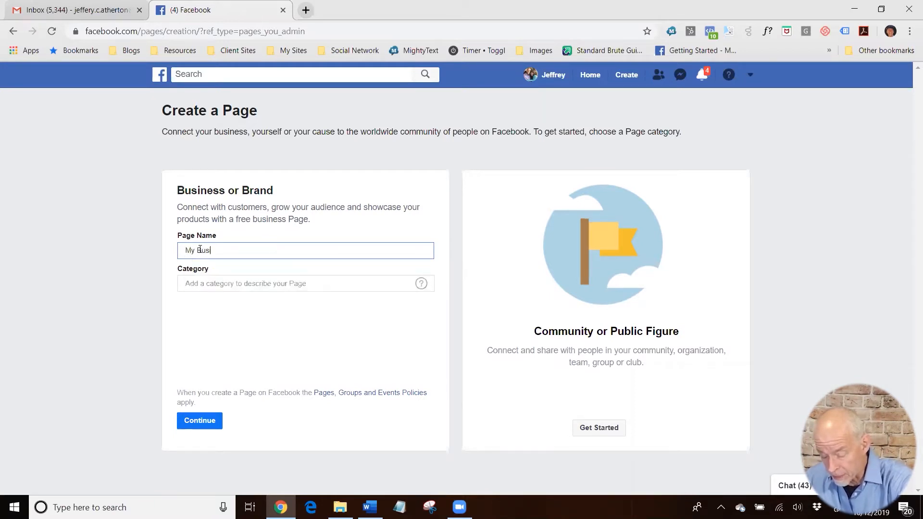
{"action": "type", "text": "iness"}
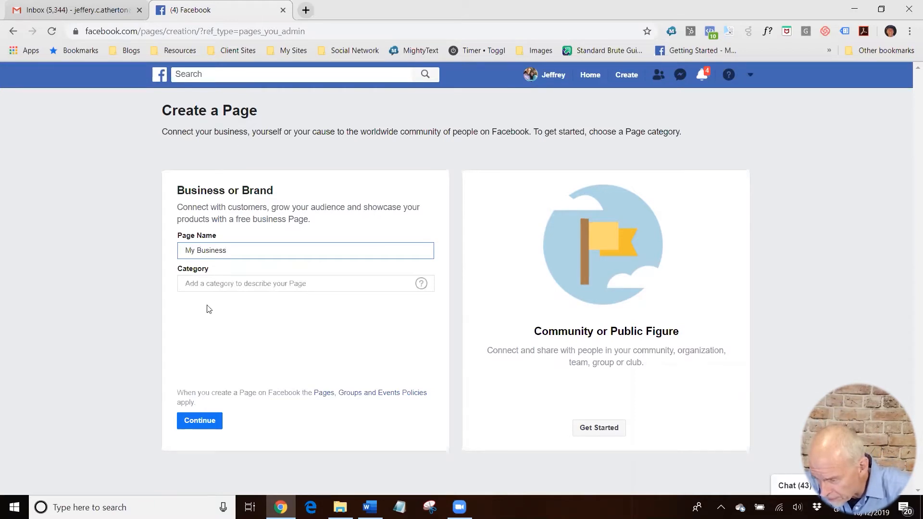
Step: Look up the page category suggestions for "mar", "web" and "dog"
{"action": "left_click", "coordinate": [218, 286]}
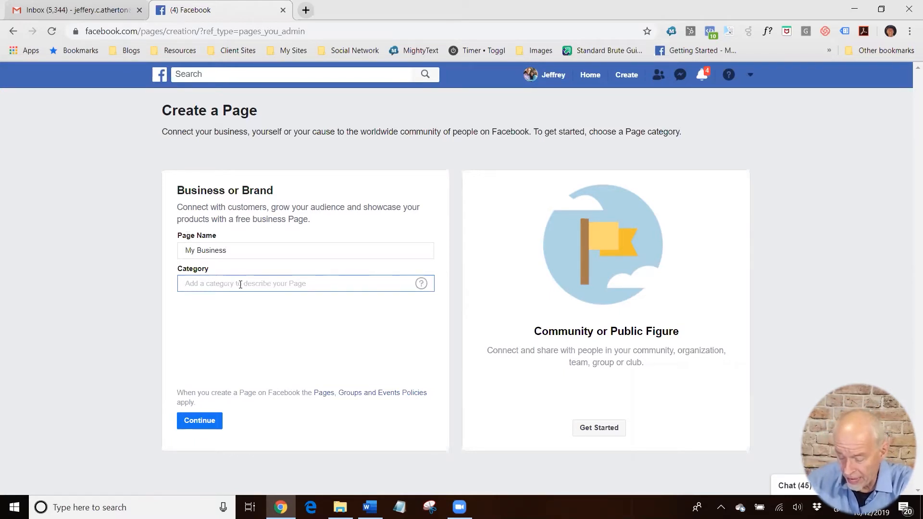
{"action": "type", "text": "mar"}
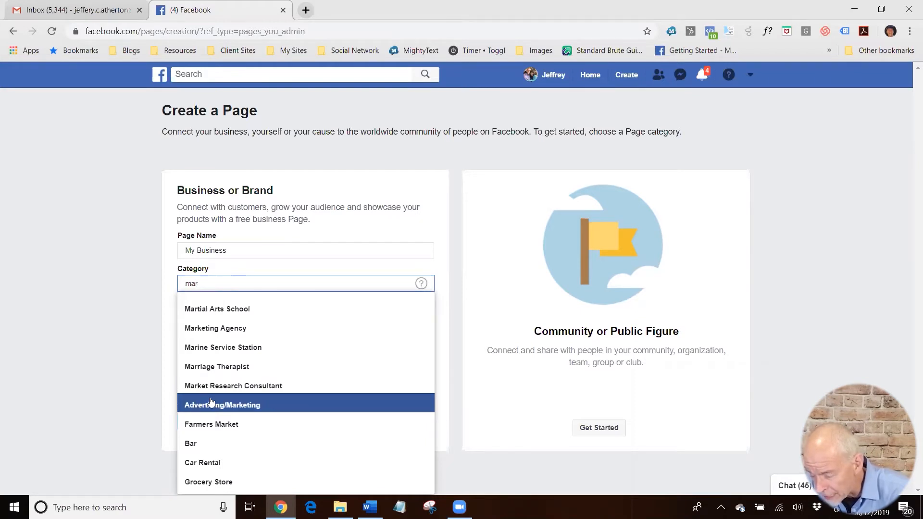
{"action": "left_click_drag", "start_coordinate": [237, 284], "coordinate": [128, 281]}
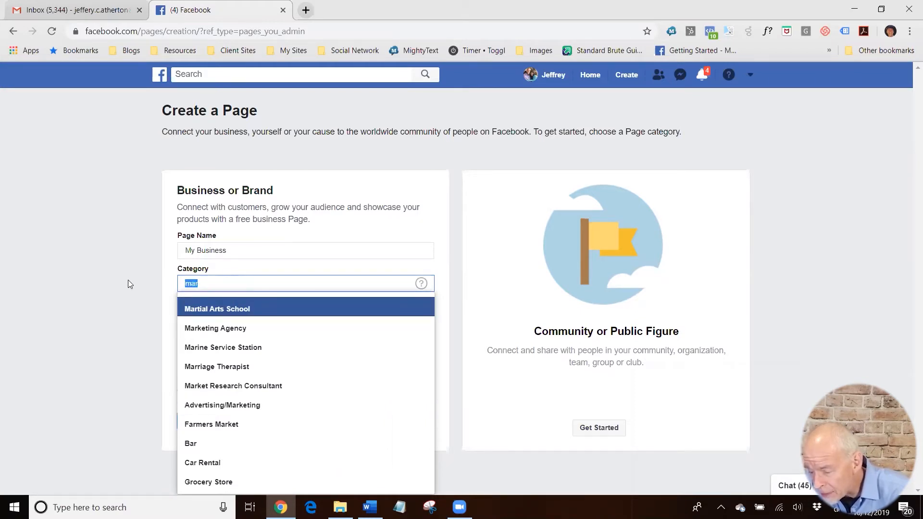
{"action": "type", "text": "web"}
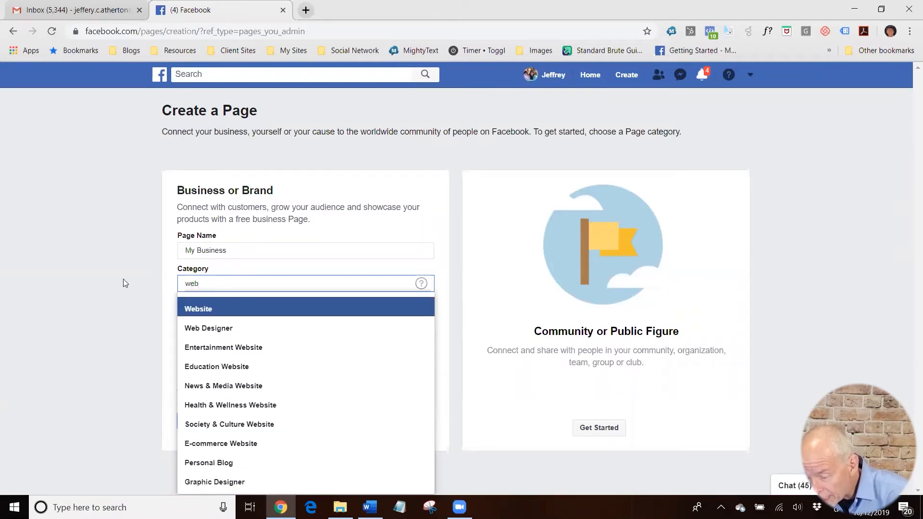
{"action": "key", "text": "ctrl+a"}
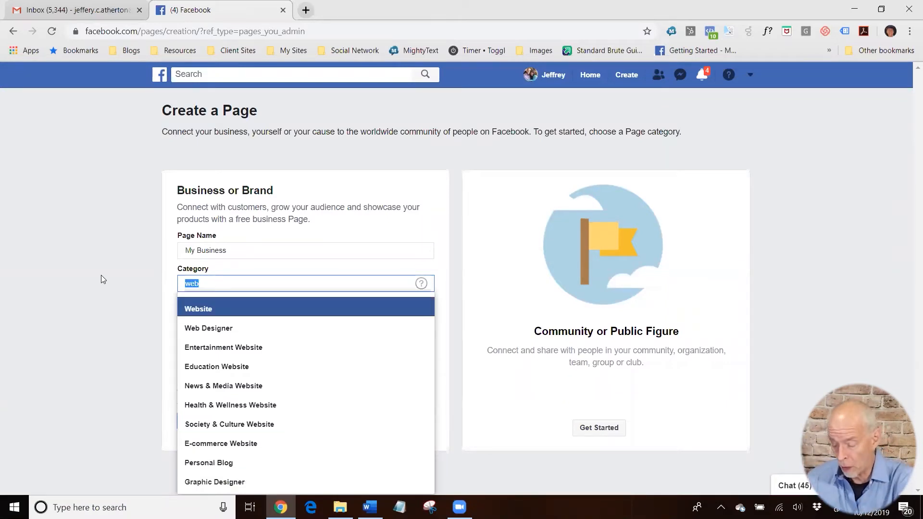
{"action": "type", "text": "dog"}
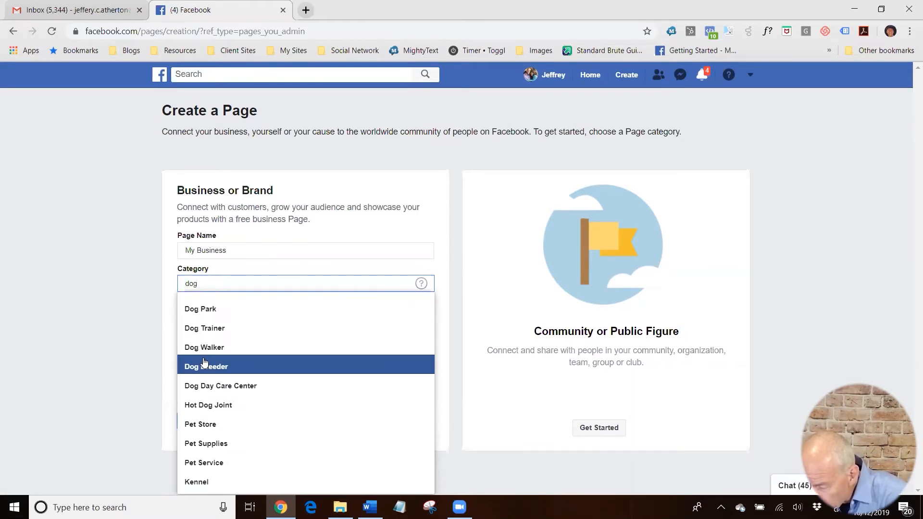
Step: Look up the page category suggestions for "web host" and "Digital"
{"action": "left_click_drag", "start_coordinate": [226, 284], "coordinate": [87, 284]}
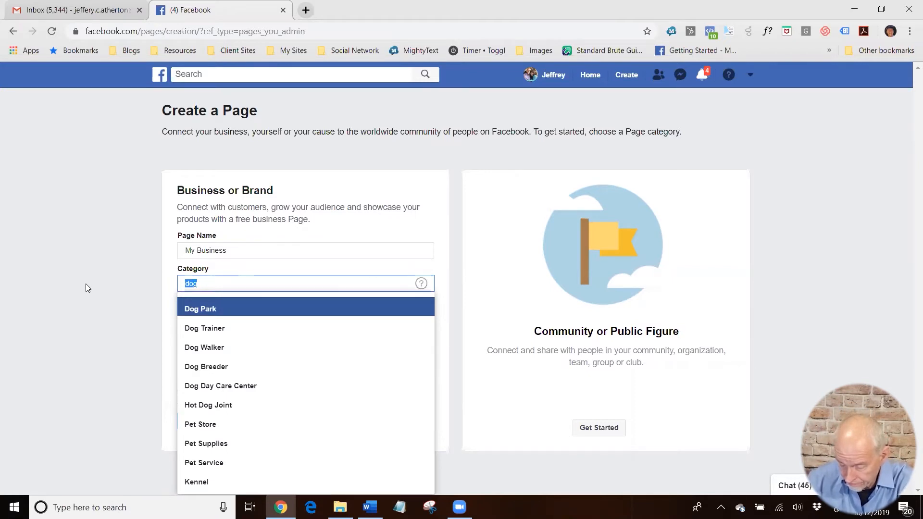
{"action": "type", "text": "we"}
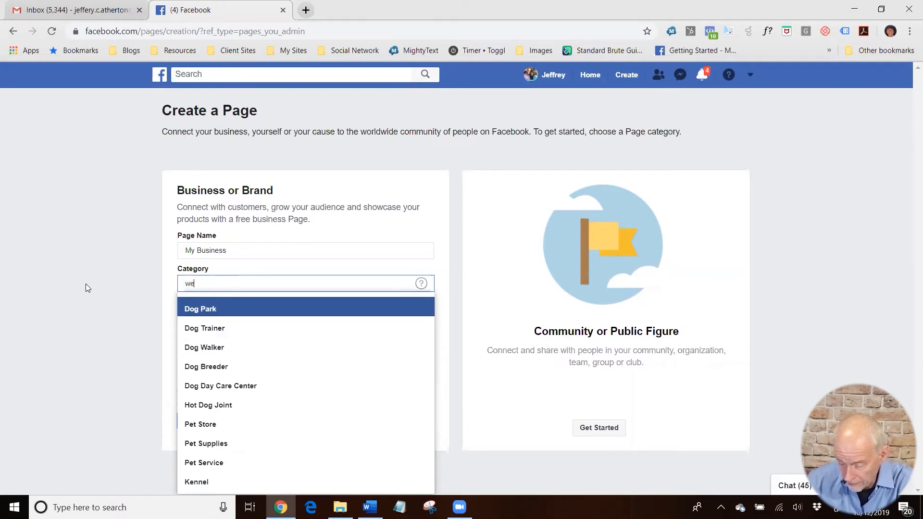
{"action": "type", "text": "b host"}
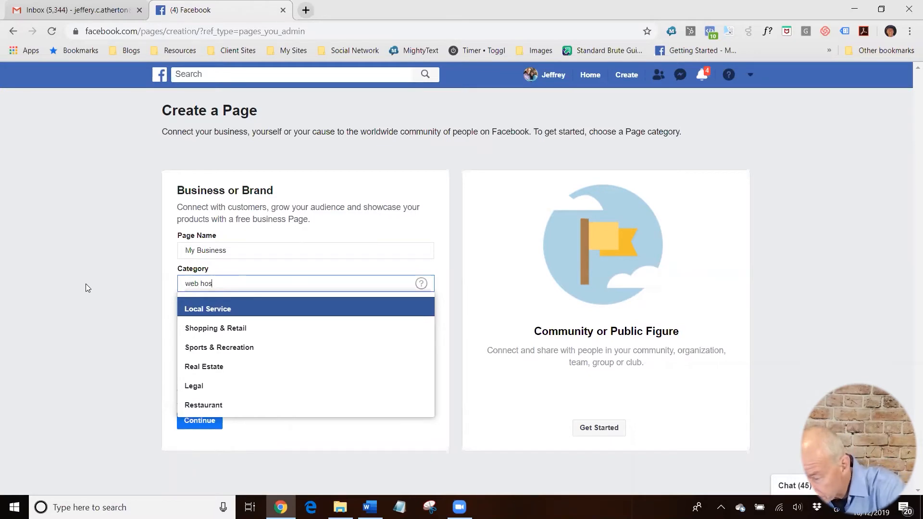
{"action": "key", "text": "BackSpace"}
{"action": "key", "text": "BackSpace"}
{"action": "key", "text": "BackSpace"}
{"action": "key", "text": "BackSpace"}
{"action": "key", "text": "BackSpace"}
{"action": "key", "text": "BackSpace"}
{"action": "key", "text": "BackSpace"}
{"action": "key", "text": "BackSpace"}
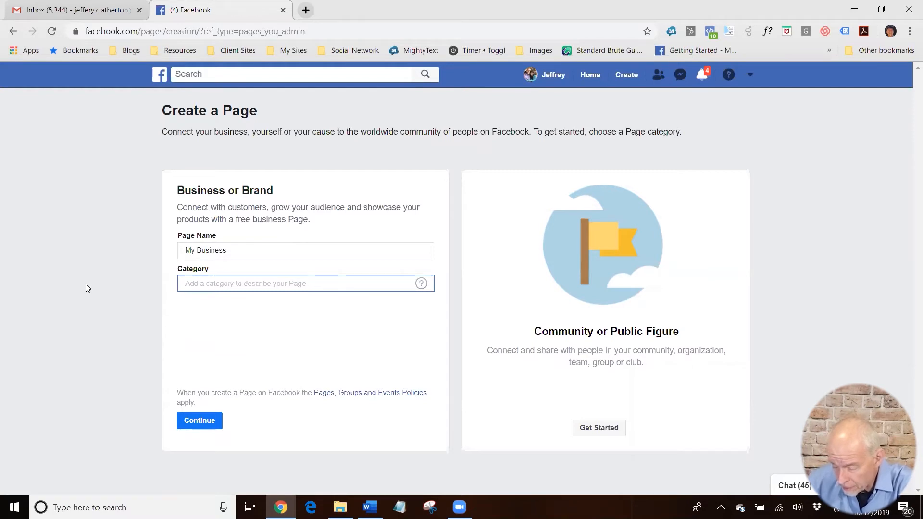
{"action": "type", "text": "Digi"}
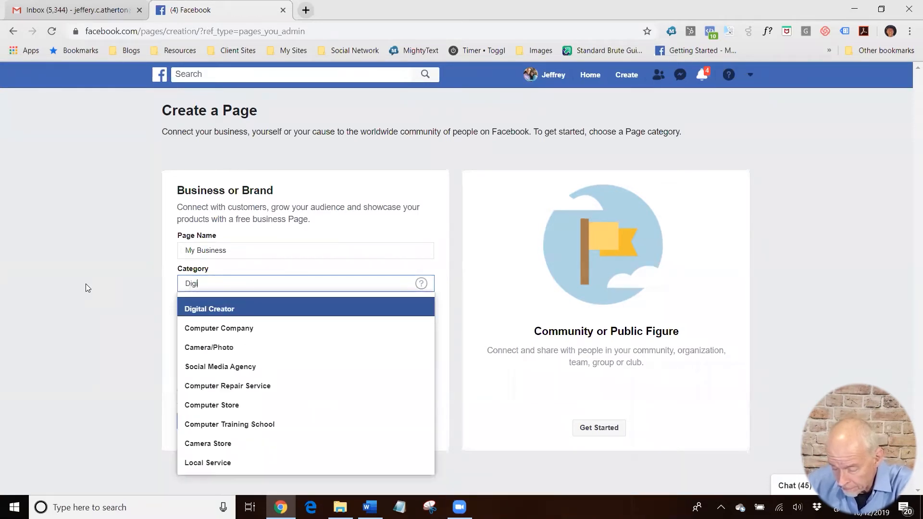
{"action": "type", "text": "tal"}
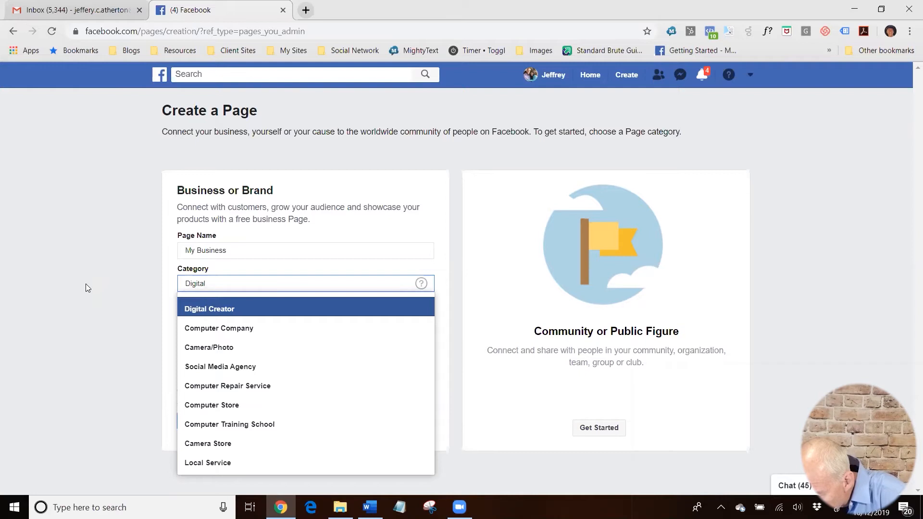
Step: Search the categories for "mark" and set the page category to Advertising/Marketing
{"action": "key", "text": "BackSpace"}
{"action": "key", "text": "BackSpace"}
{"action": "key", "text": "BackSpace"}
{"action": "key", "text": "BackSpace"}
{"action": "key", "text": "BackSpace"}
{"action": "key", "text": "BackSpace"}
{"action": "key", "text": "BackSpace"}
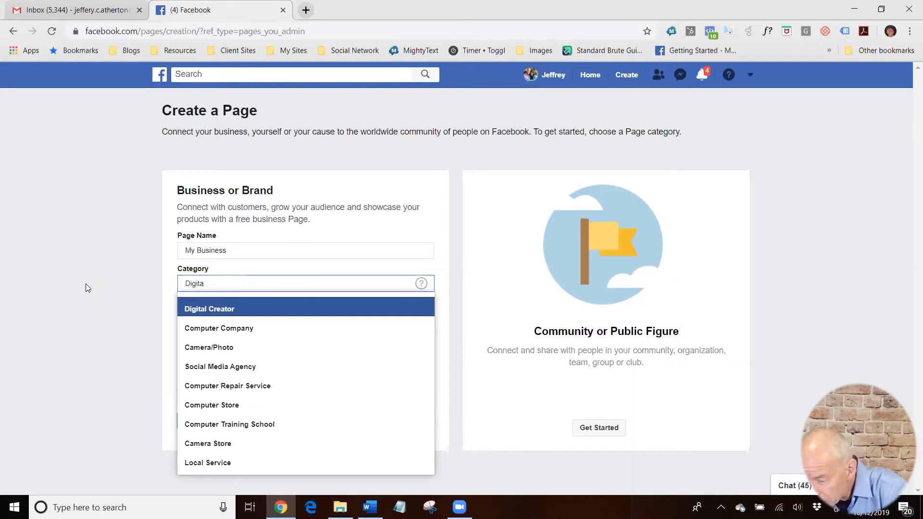
{"action": "type", "text": "mark"}
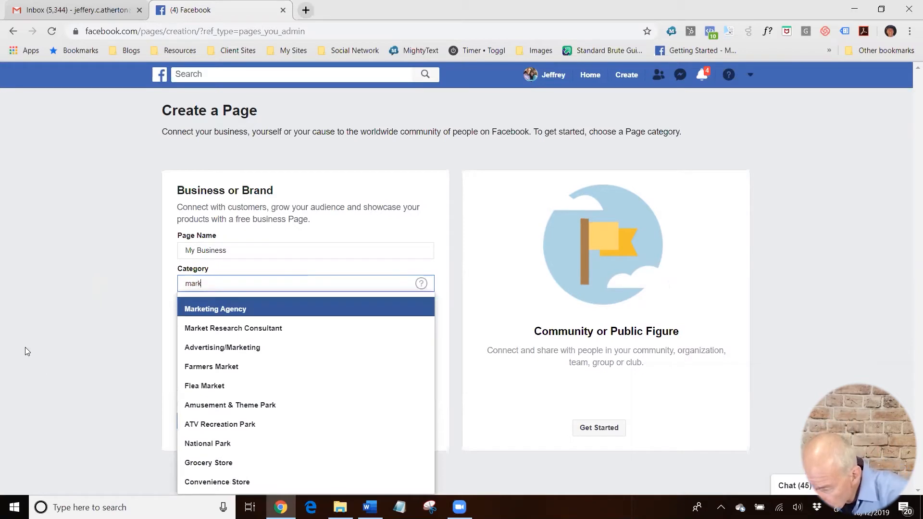
{"action": "left_click", "coordinate": [216, 348]}
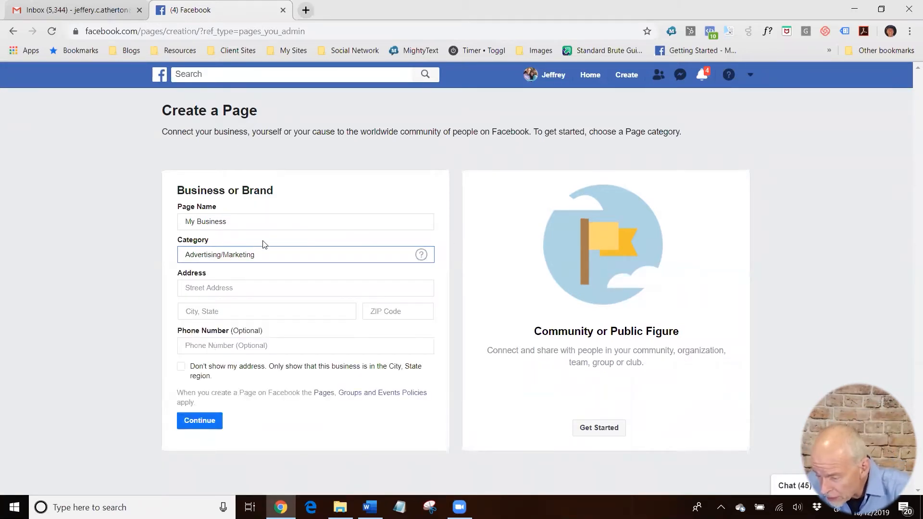
Step: Fill in the business's street address, city, ZIP code and phone number, and submit the page details
{"action": "left_click", "coordinate": [246, 289]}
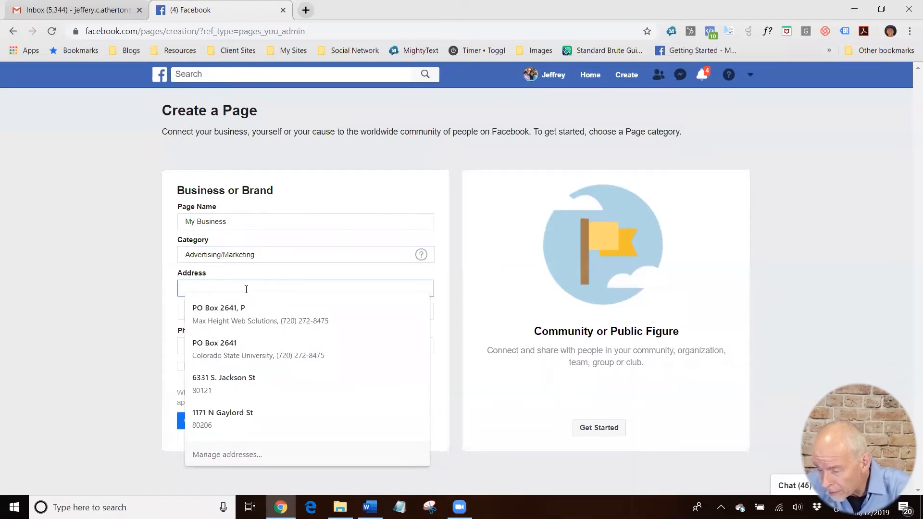
{"action": "left_click", "coordinate": [126, 270]}
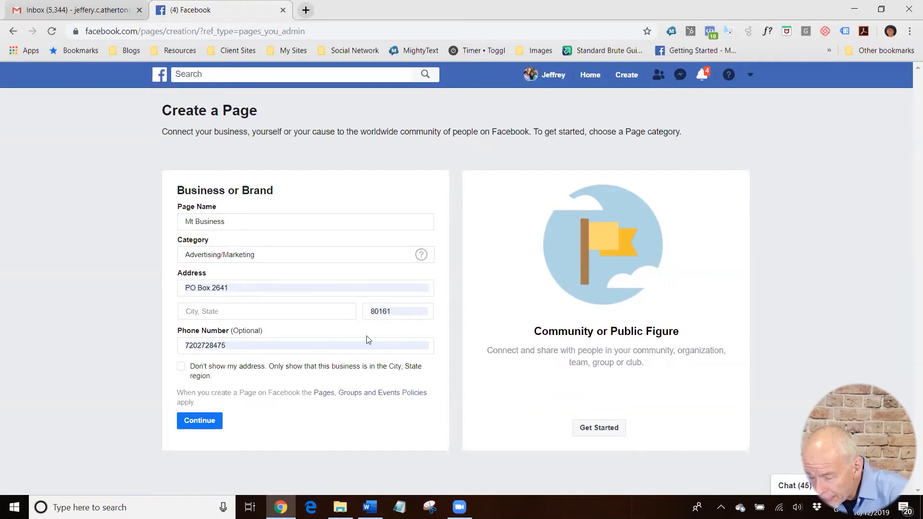
{"action": "left_click", "coordinate": [217, 309]}
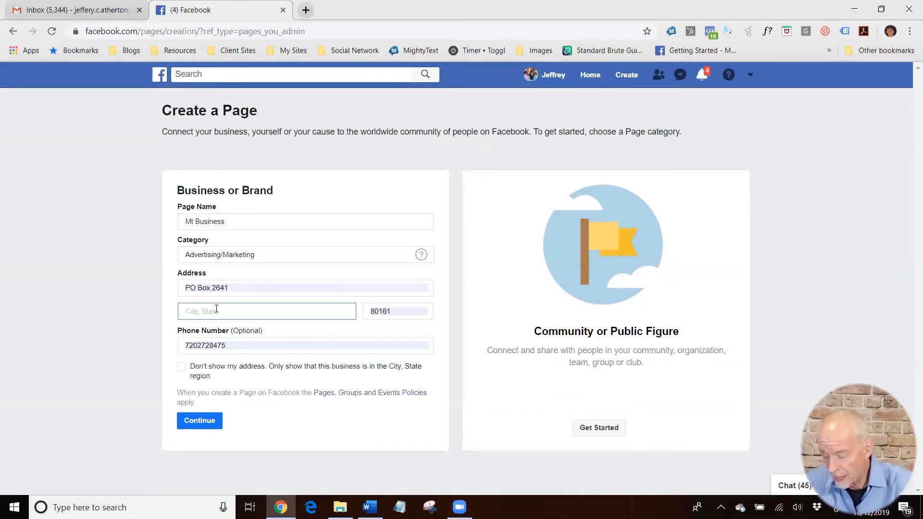
{"action": "type", "text": "center"}
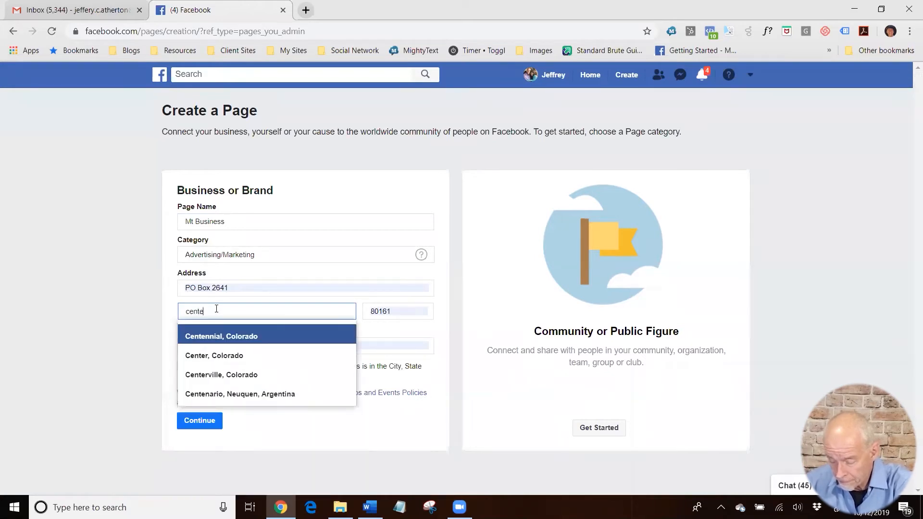
{"action": "left_click", "coordinate": [222, 336]}
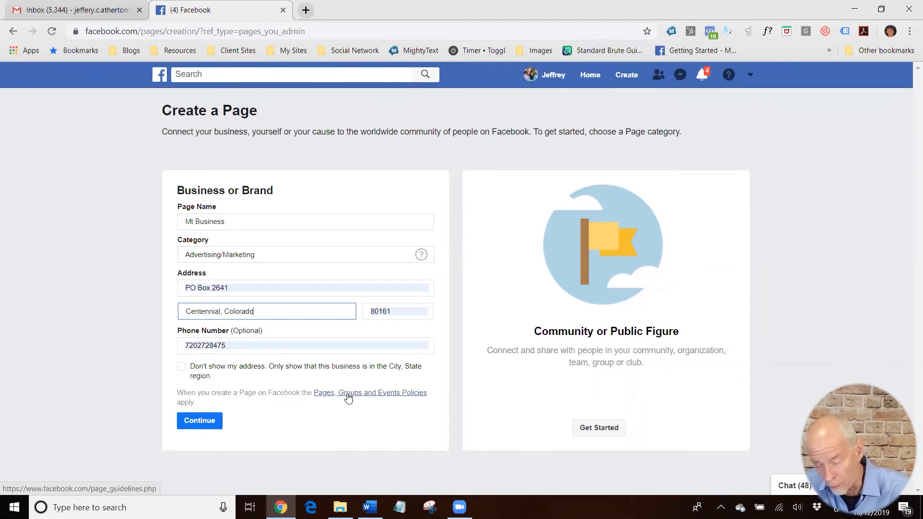
{"action": "left_click", "coordinate": [190, 422]}
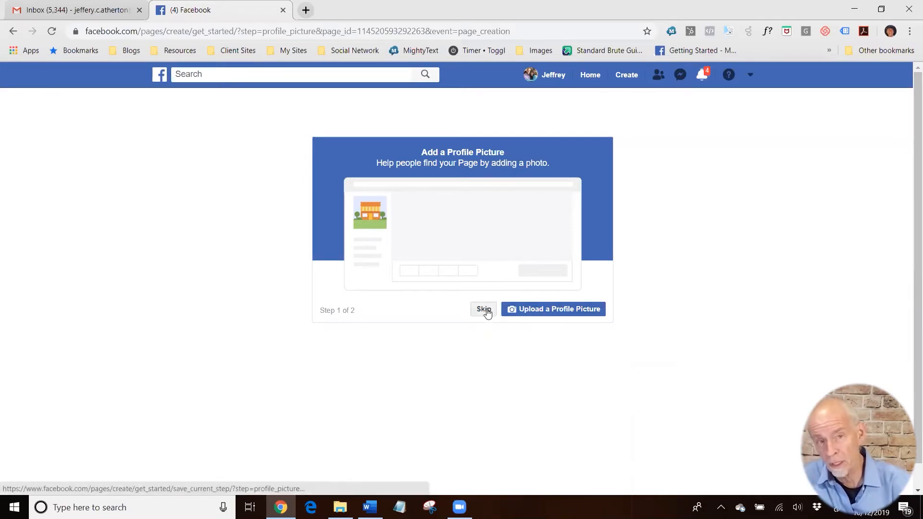
Step: Upload the image Logo Only512px from the OneDrive folder Graphics Library > Max Height > Logos as the page's profile picture
{"action": "left_click", "coordinate": [543, 314]}
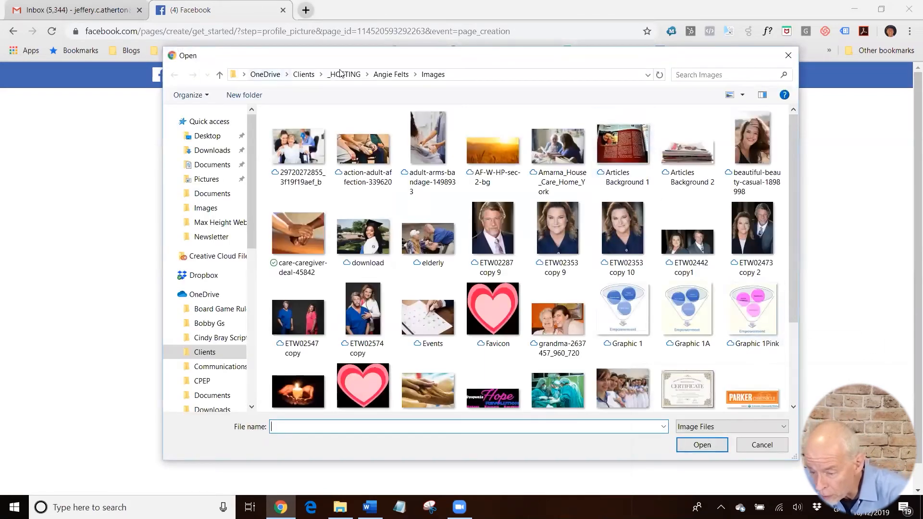
{"action": "left_click", "coordinate": [266, 74]}
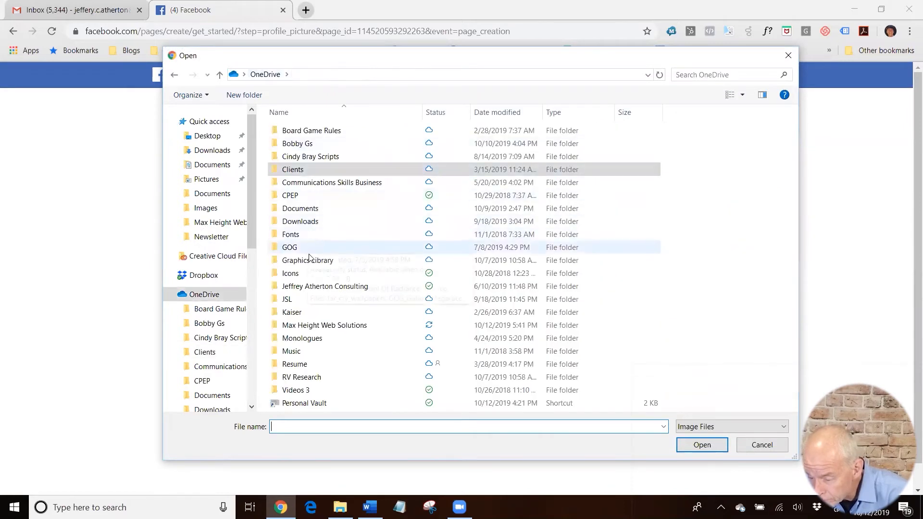
{"action": "double_click", "coordinate": [307, 262]}
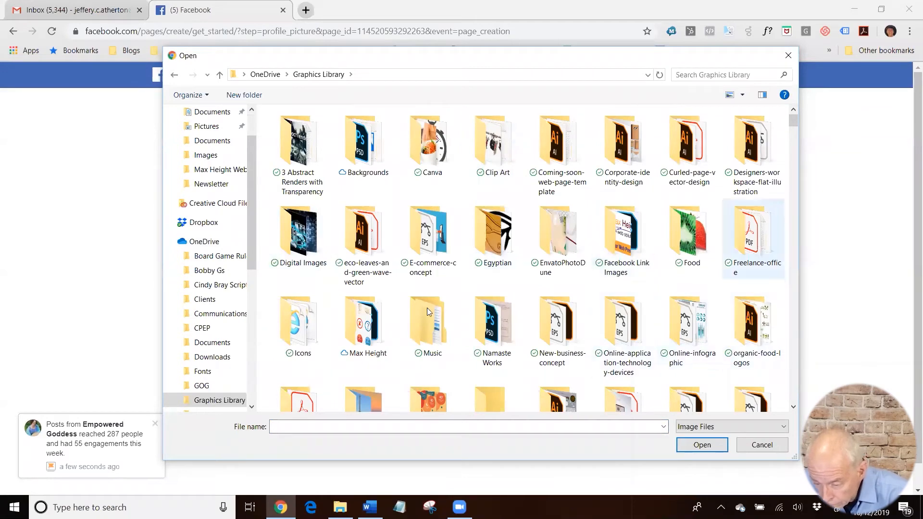
{"action": "double_click", "coordinate": [360, 323]}
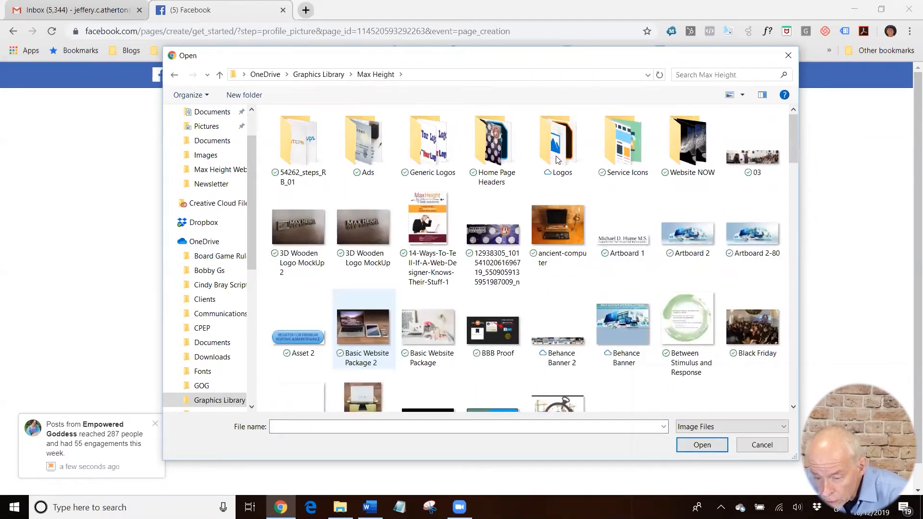
{"action": "double_click", "coordinate": [556, 155]}
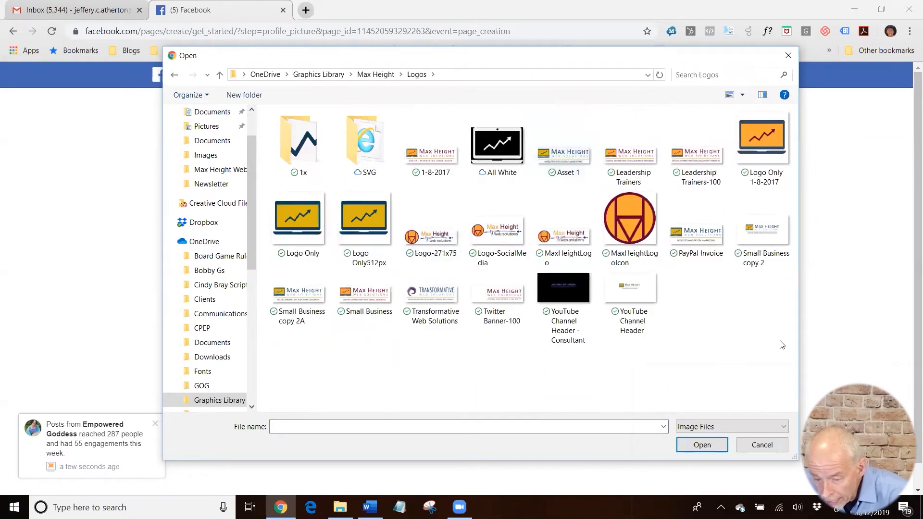
{"action": "left_click", "coordinate": [364, 218]}
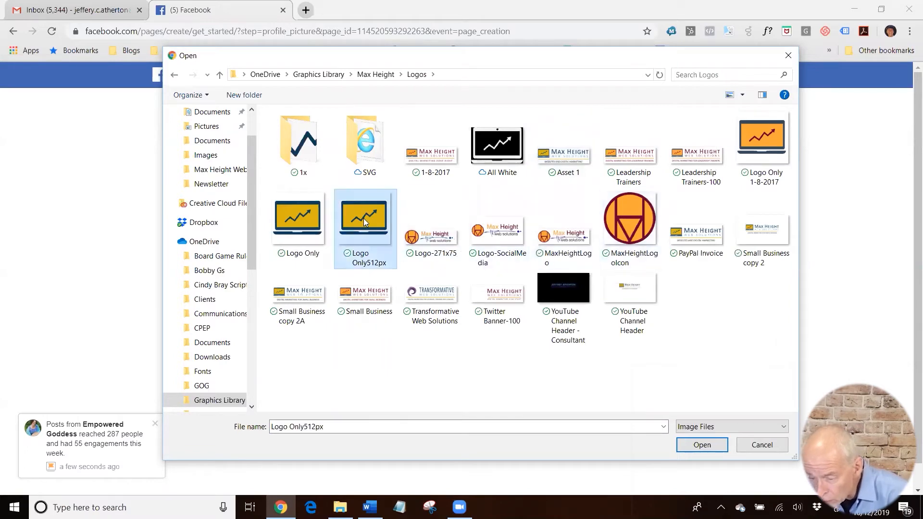
{"action": "left_click", "coordinate": [700, 445]}
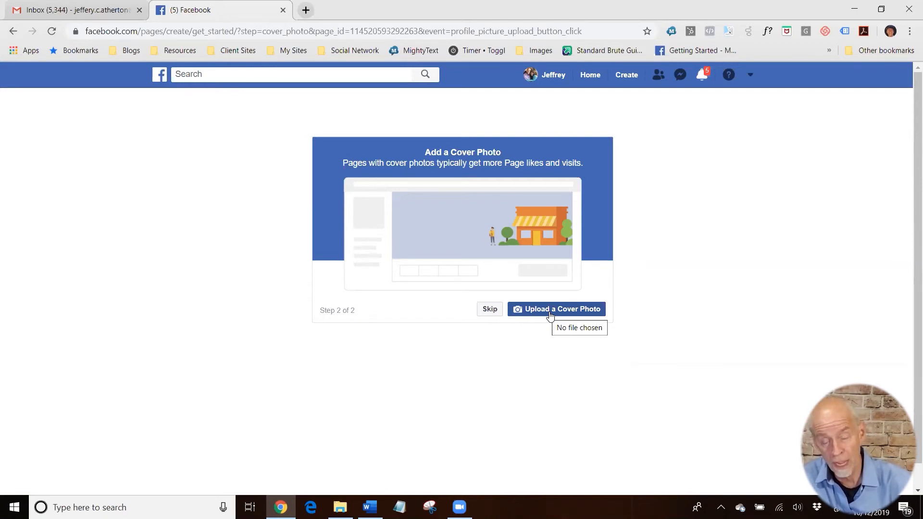
Step: Upload the image FB Cover2 from the Max Height folder as the page's cover photo
{"action": "left_click", "coordinate": [551, 315]}
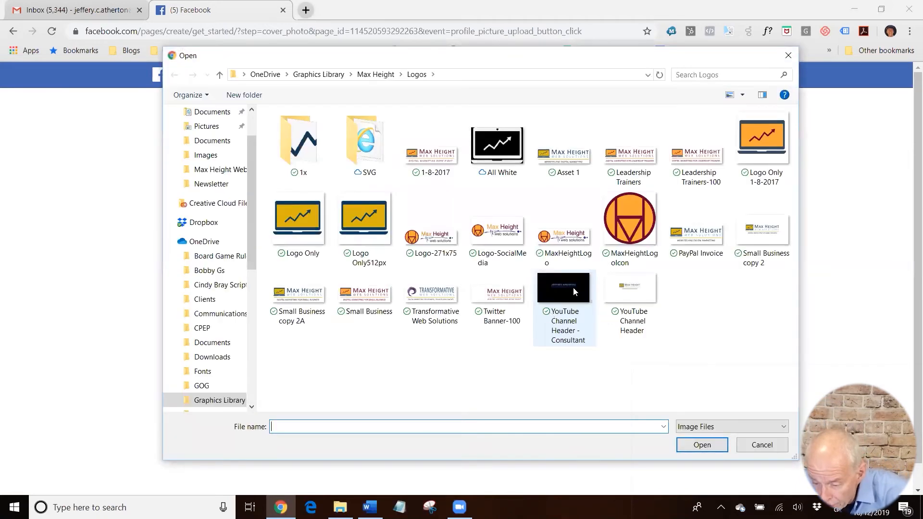
{"action": "left_click", "coordinate": [375, 75]}
{"action": "scroll", "coordinate": [620, 289], "scroll_direction": "down", "scroll_amount": 5}
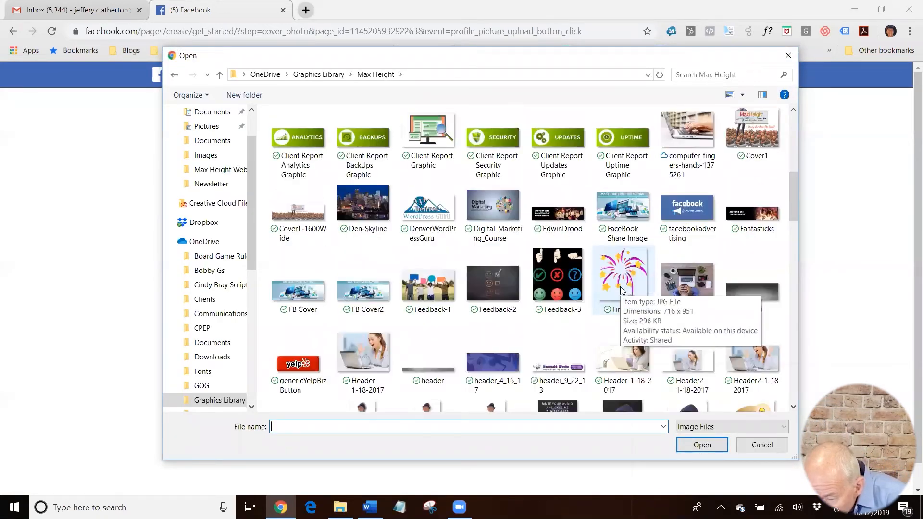
{"action": "scroll", "coordinate": [621, 288], "scroll_direction": "up", "scroll_amount": 3}
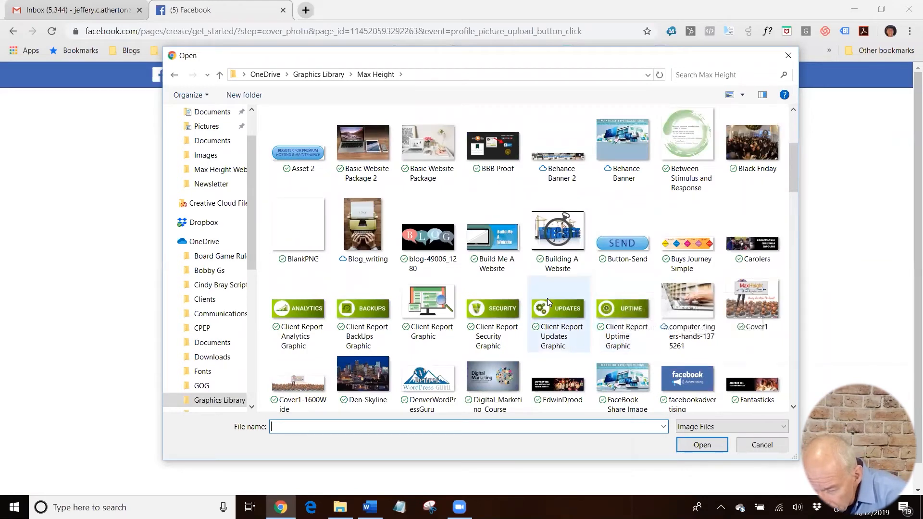
{"action": "scroll", "coordinate": [547, 298], "scroll_direction": "down", "scroll_amount": 3}
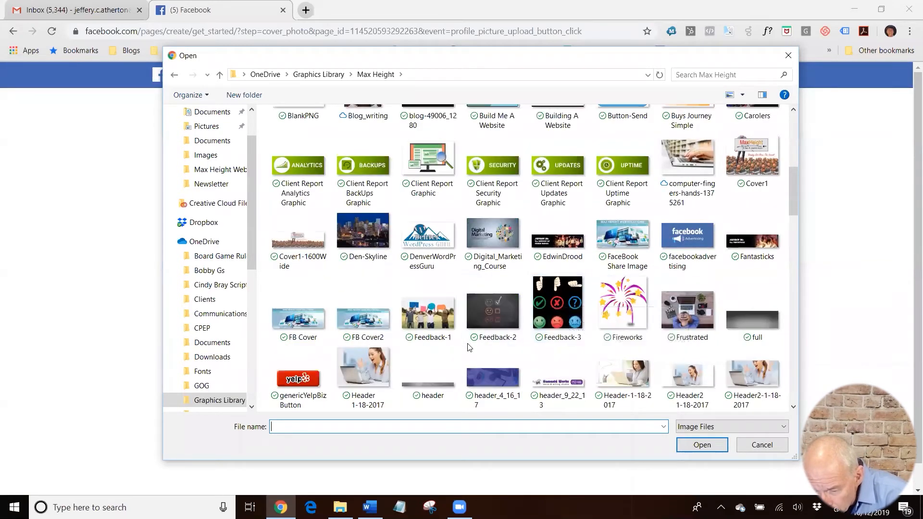
{"action": "left_click", "coordinate": [363, 318]}
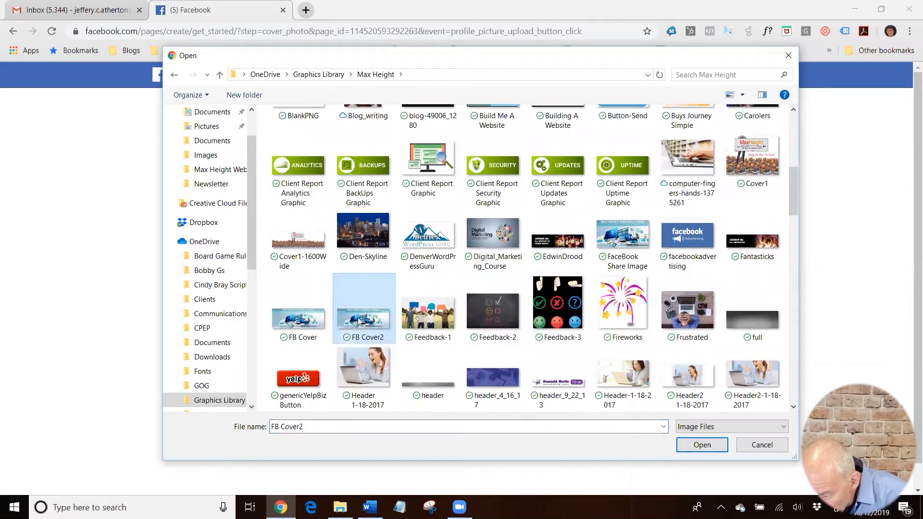
{"action": "left_click", "coordinate": [701, 444]}
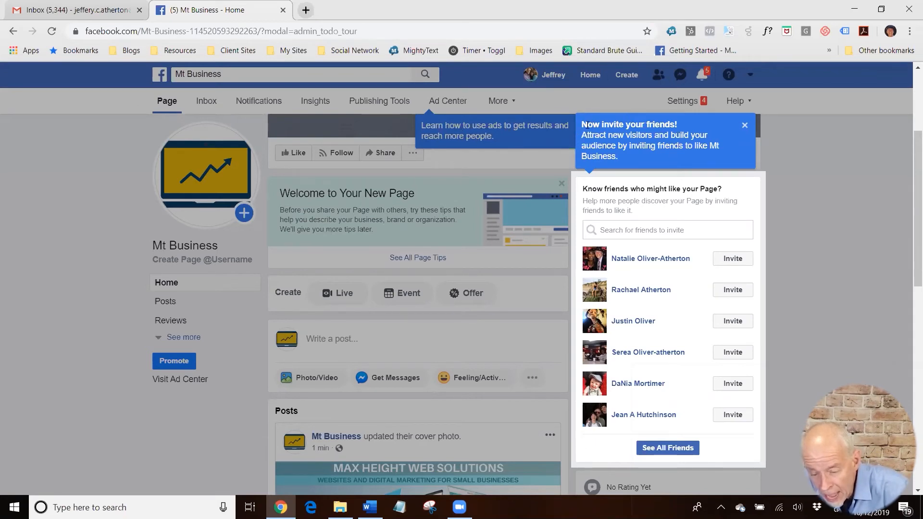
Step: Dismiss the friend invitation tip and choose the Max Height Web Solutions banner from the page's Cover Photos album as the cover
{"action": "left_click", "coordinate": [744, 127]}
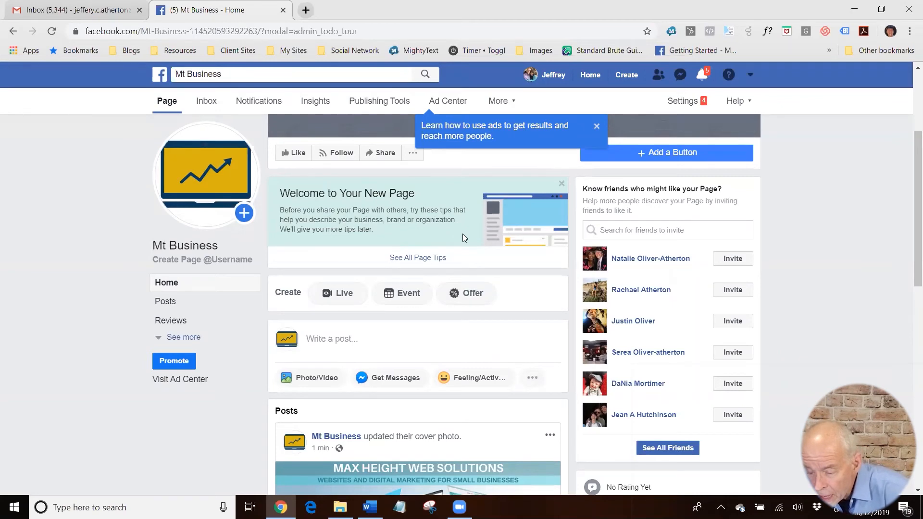
{"action": "scroll", "coordinate": [463, 234], "scroll_direction": "up", "scroll_amount": 3}
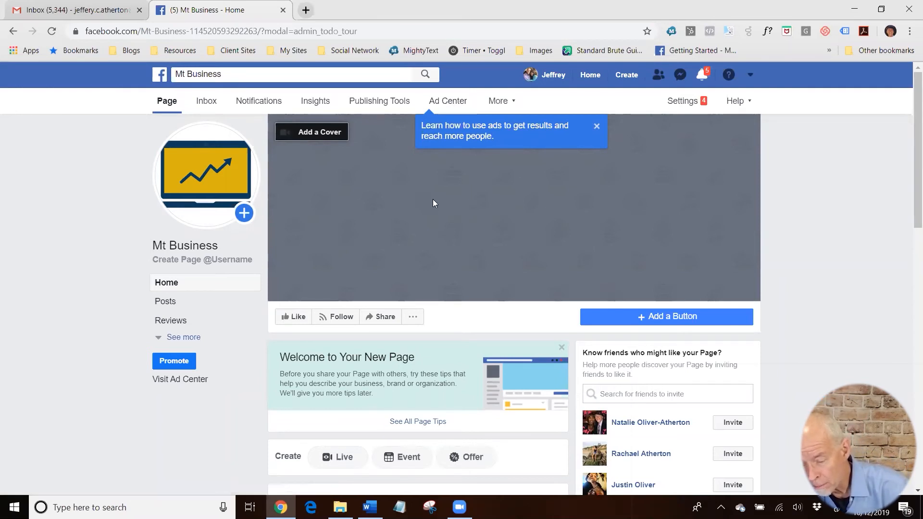
{"action": "left_click", "coordinate": [320, 137]}
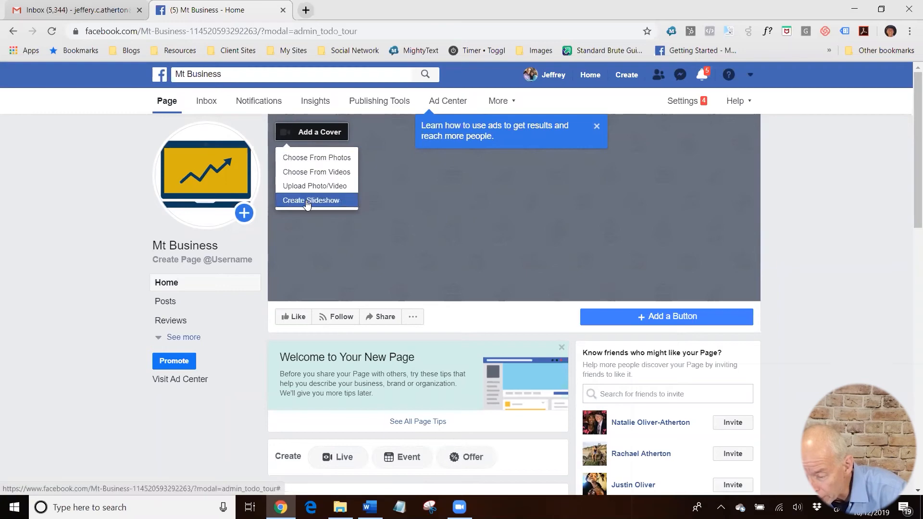
{"action": "left_click", "coordinate": [310, 159]}
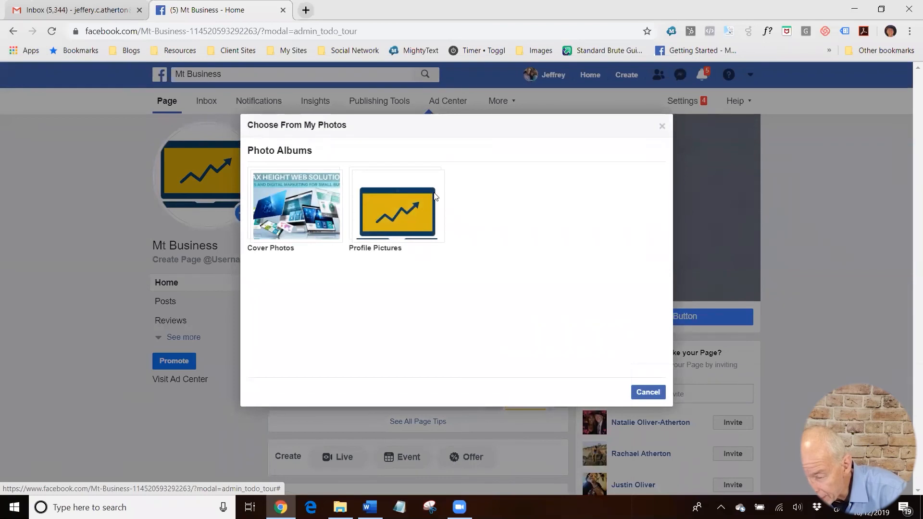
{"action": "left_click", "coordinate": [282, 207]}
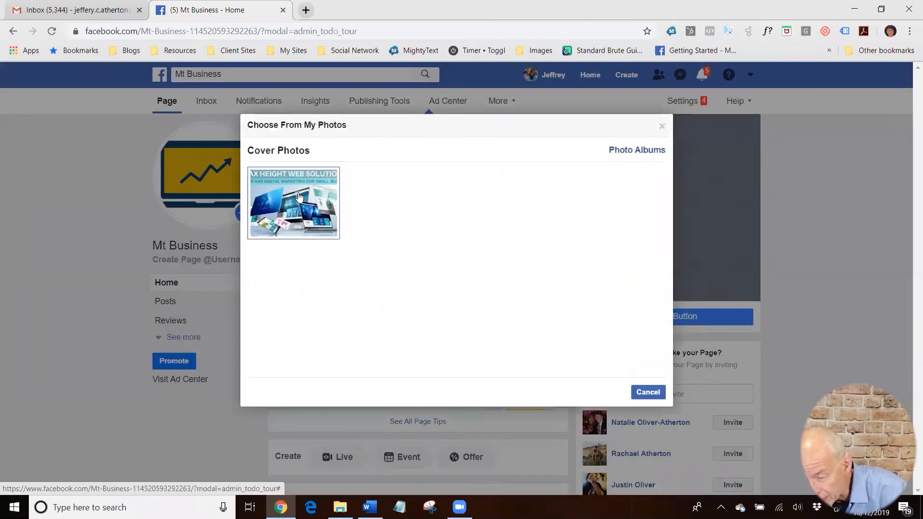
{"action": "left_click", "coordinate": [299, 196]}
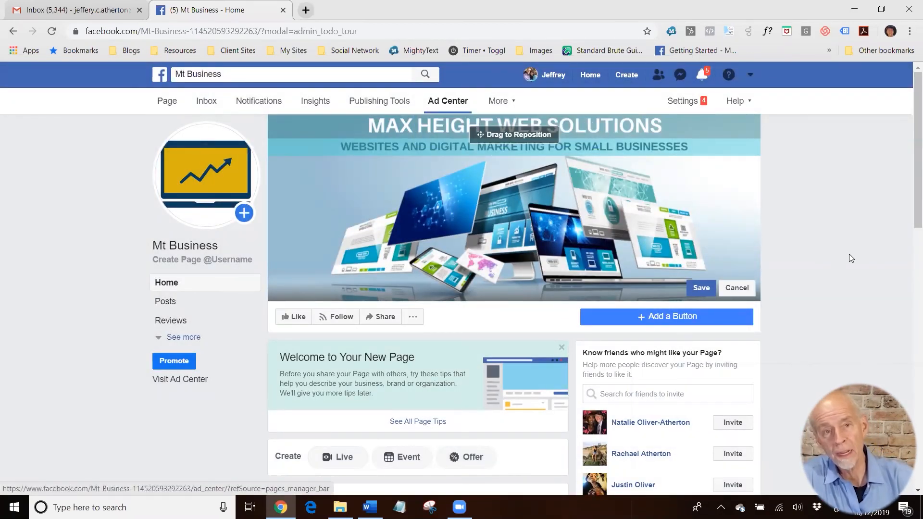
Step: Look over the new page's welcome tips, post composer, friend invitations, posts and Page Transparency section
{"action": "scroll", "coordinate": [828, 262], "scroll_direction": "down", "scroll_amount": 3}
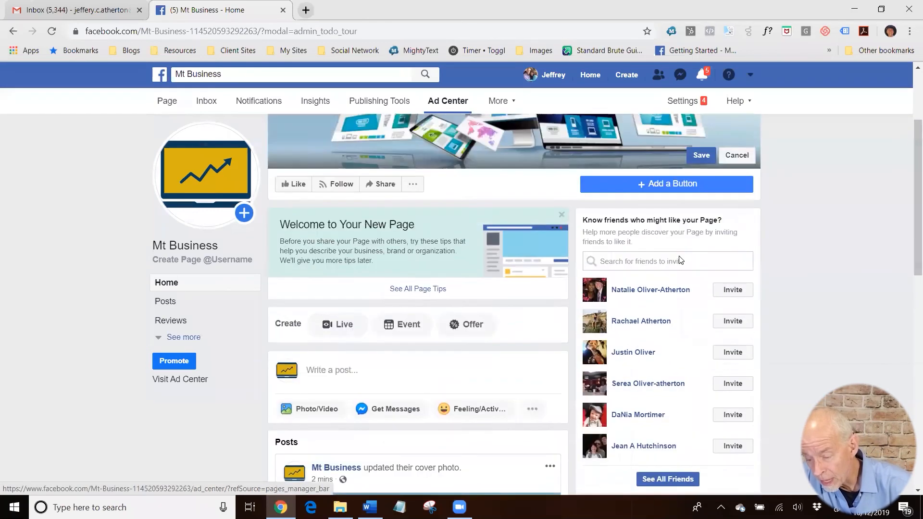
{"action": "scroll", "coordinate": [386, 324], "scroll_direction": "up", "scroll_amount": 1}
{"action": "scroll", "coordinate": [542, 266], "scroll_direction": "down", "scroll_amount": 3}
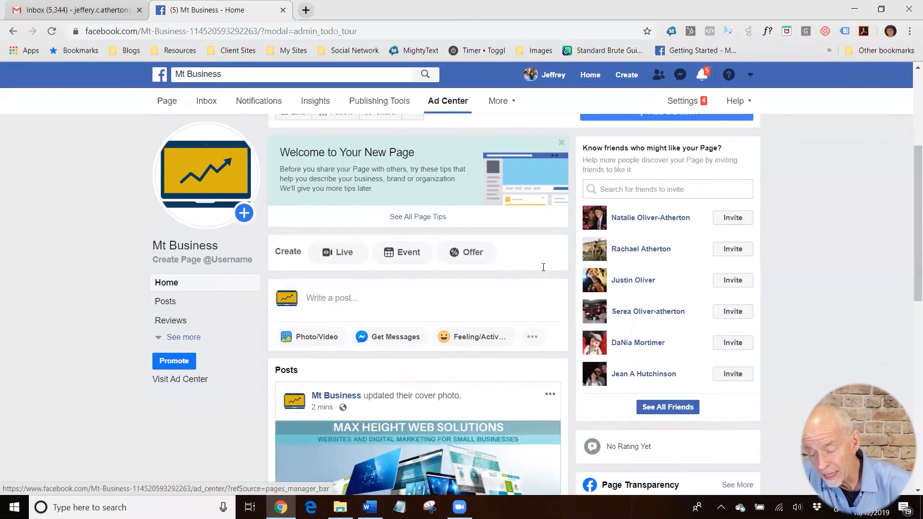
{"action": "scroll", "coordinate": [515, 246], "scroll_direction": "down", "scroll_amount": 5}
{"action": "scroll", "coordinate": [532, 248], "scroll_direction": "up", "scroll_amount": 6}
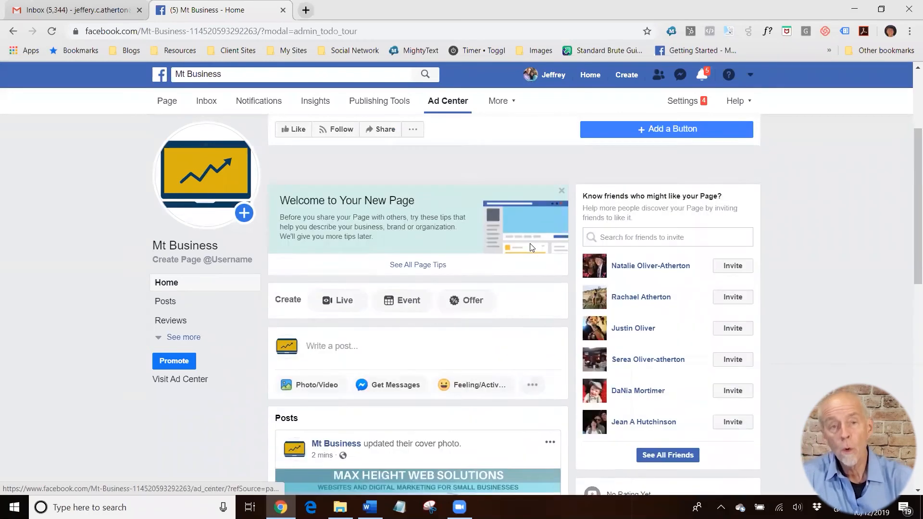
{"action": "scroll", "coordinate": [531, 248], "scroll_direction": "up", "scroll_amount": 1}
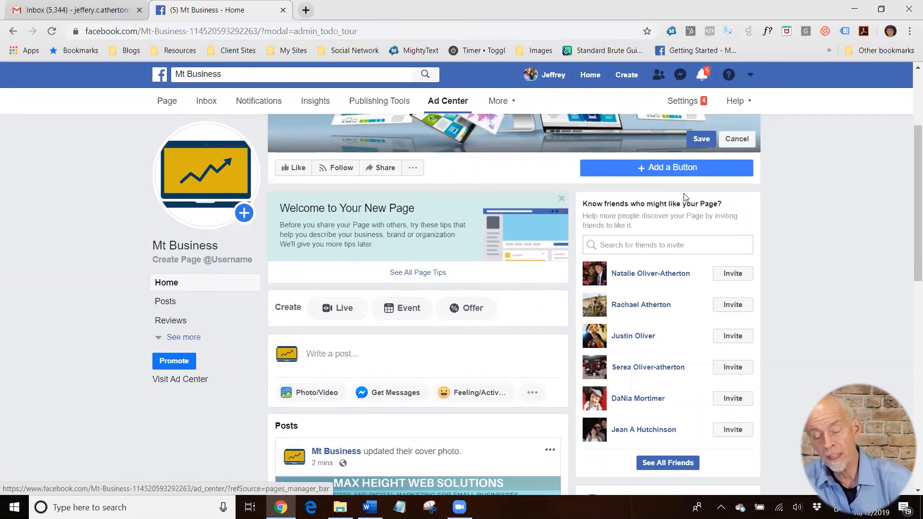
{"action": "scroll", "coordinate": [685, 197], "scroll_direction": "down", "scroll_amount": 6}
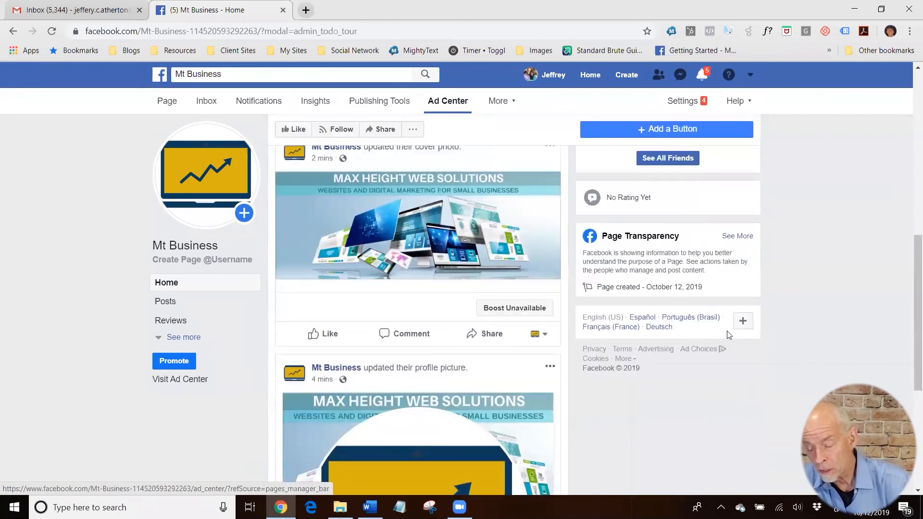